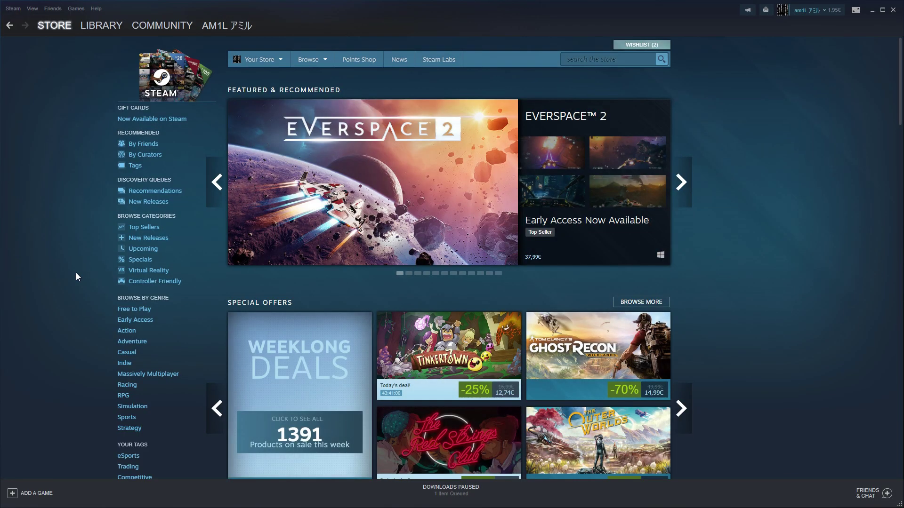
- Search the Steam store for 'wallpaper' and pick the Wallpaper Engine suggestion
type("wall")
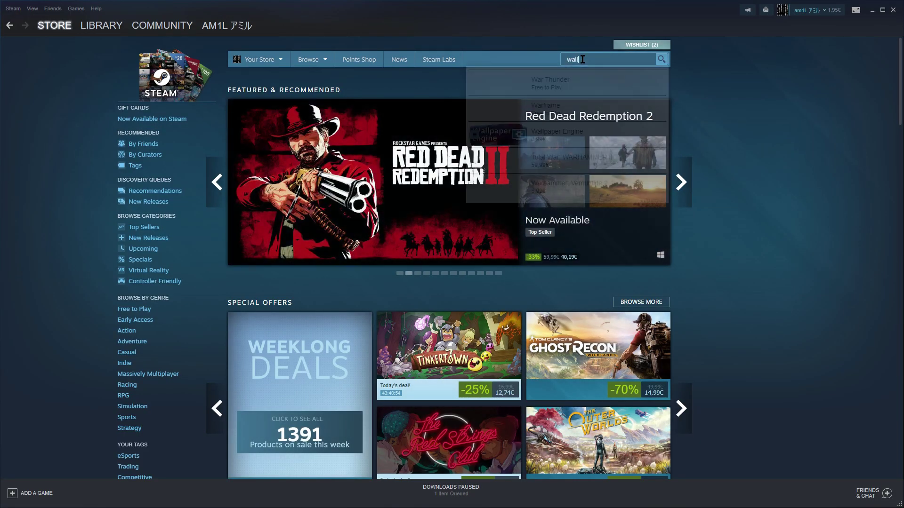
type("paper")
left_click(564, 89)
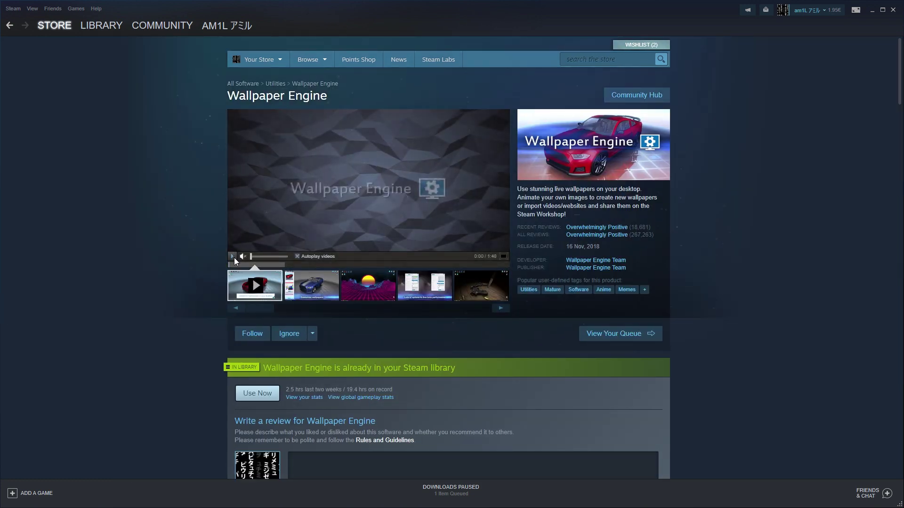
- Scroll down through the store page's description, events and requirements, then back to the top
scroll(278, 340, "down", 2)
scroll(278, 339, "down", 6)
scroll(276, 338, "down", 3)
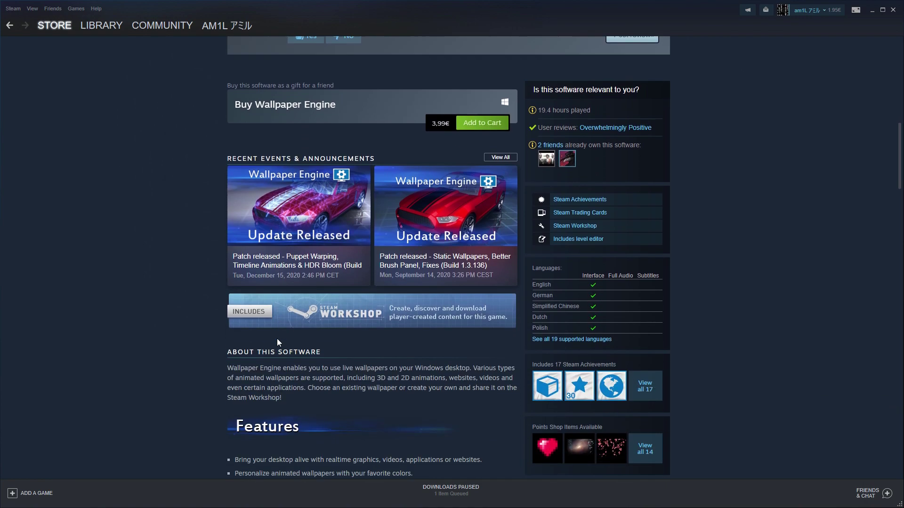
scroll(277, 338, "down", 5)
scroll(277, 338, "down", 4)
scroll(277, 338, "down", 4)
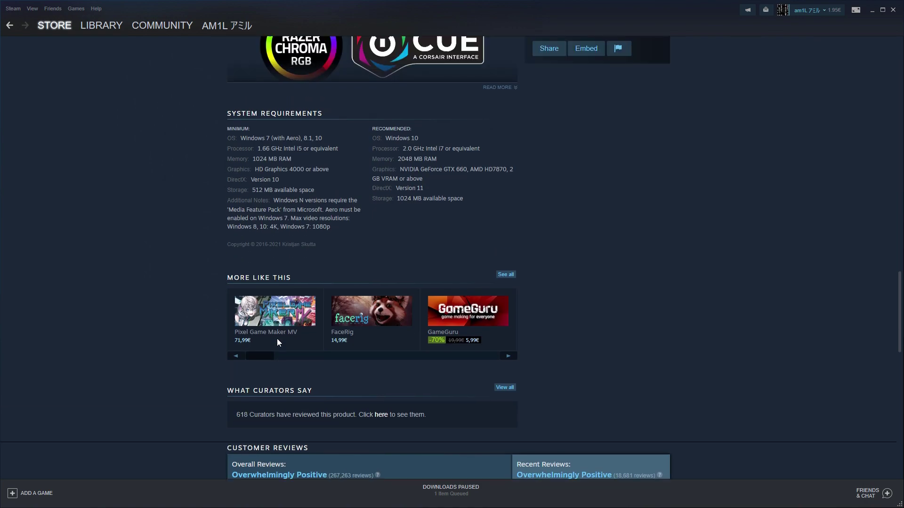
scroll(276, 338, "up", 6)
scroll(276, 338, "up", 5)
scroll(276, 338, "up", 5)
scroll(278, 342, "up", 4)
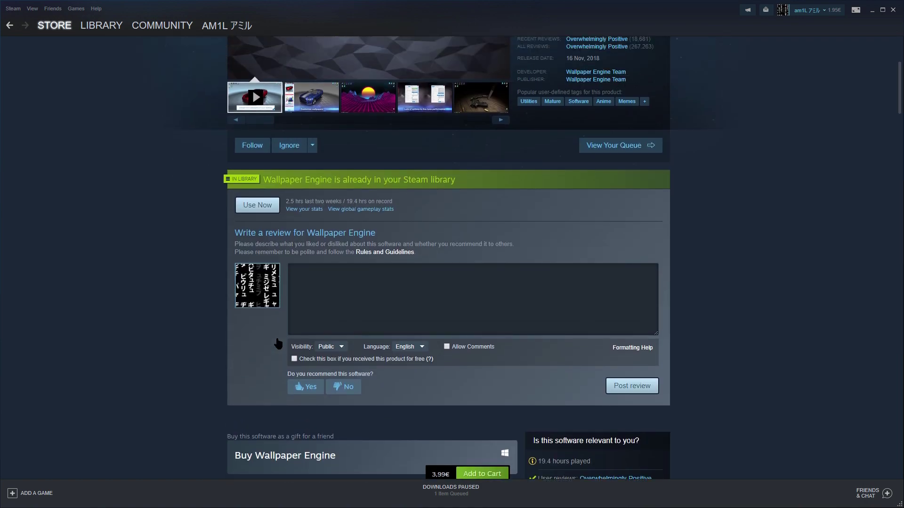
scroll(278, 343, "up", 4)
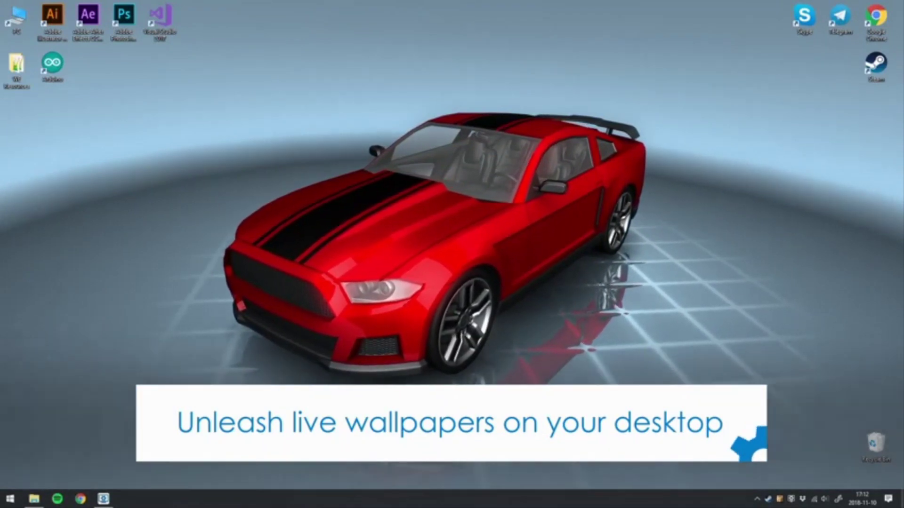
- Open the car wallpaper's settings and recolour the car body a deeper red
left_click(134, 240)
left_click(105, 263)
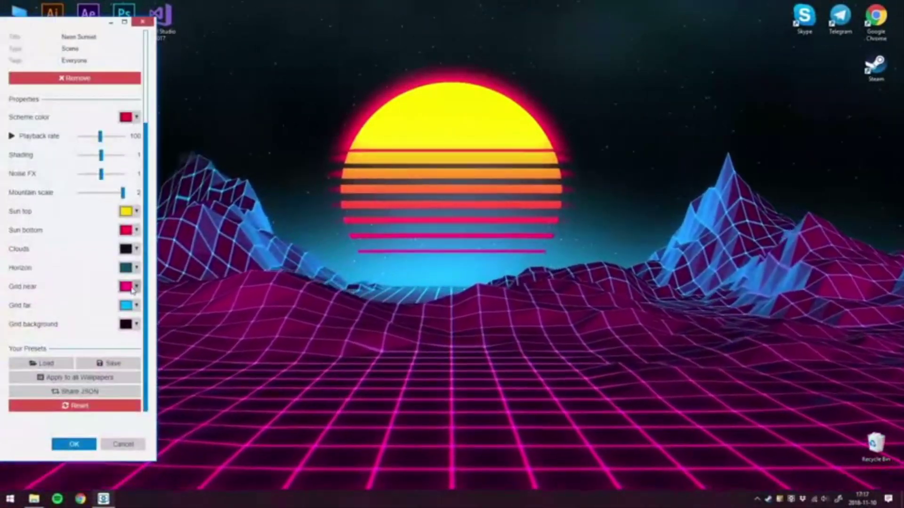
- Set the near grid colour to yellow and the horizon to orange, then close the properties panel
left_click(126, 286)
left_click(40, 314)
left_click(74, 388)
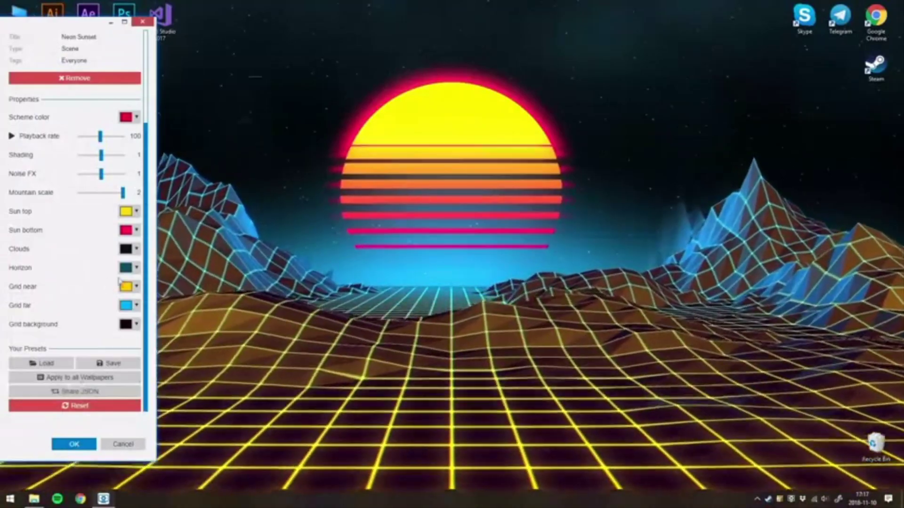
left_click(126, 267)
left_click(128, 292)
left_click(75, 369)
left_click(74, 444)
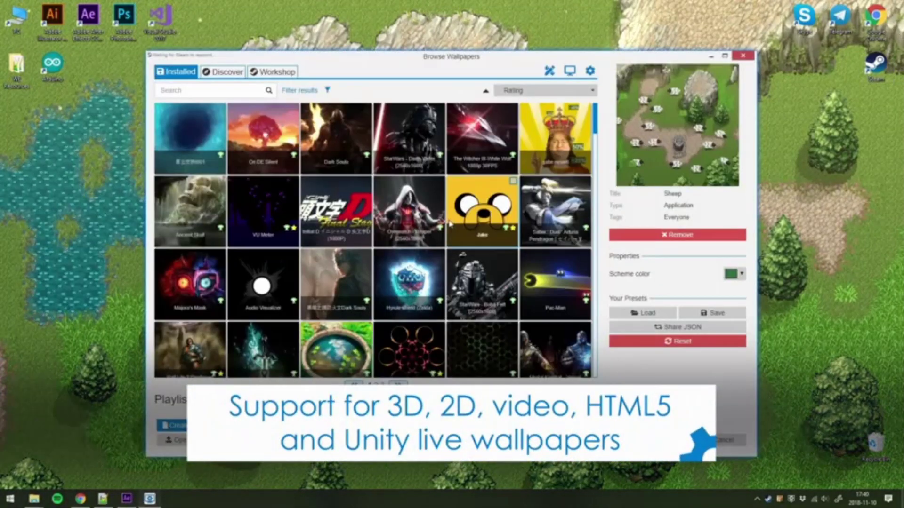
- Scroll the installed wallpapers, then browse popular and newly approved wallpapers in Discover
scroll(450, 223, "down", 3)
scroll(450, 224, "down", 3)
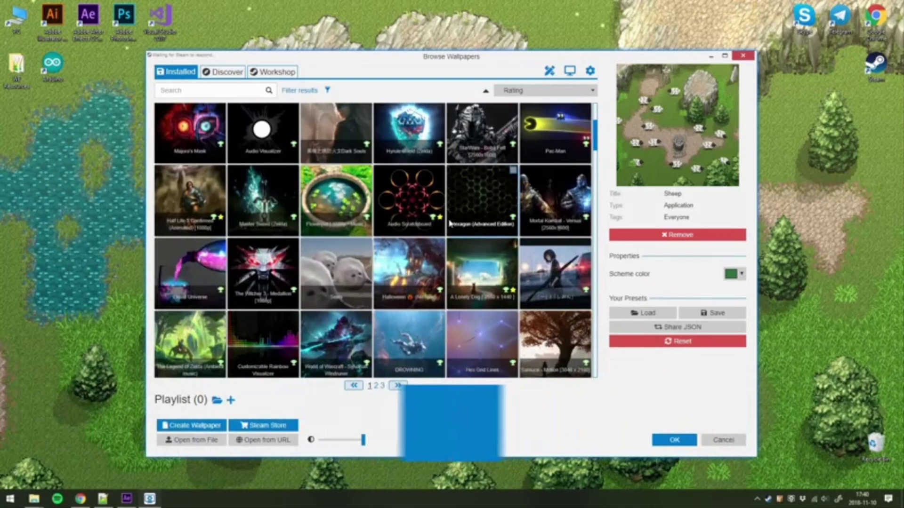
scroll(450, 224, "down", 3)
scroll(450, 222, "down", 3)
scroll(450, 222, "down", 3)
scroll(450, 222, "down", 3)
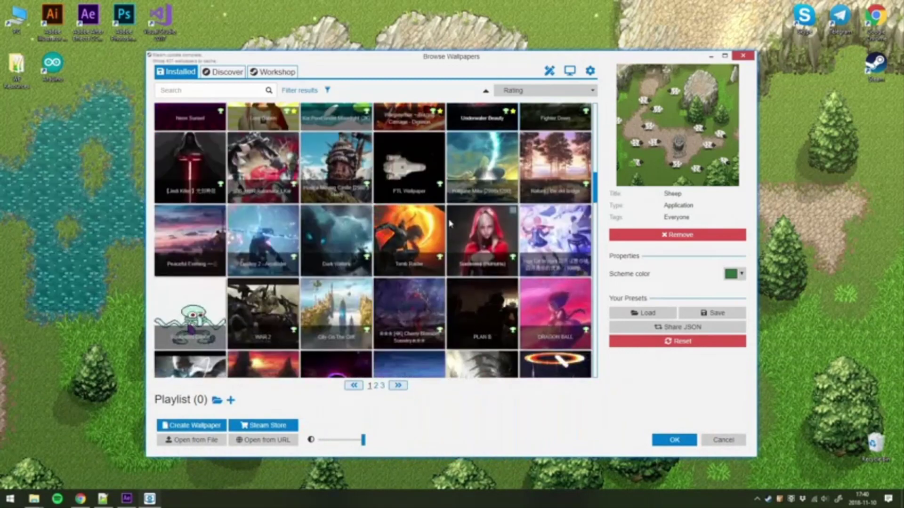
scroll(450, 223, "down", 3)
left_click(224, 72)
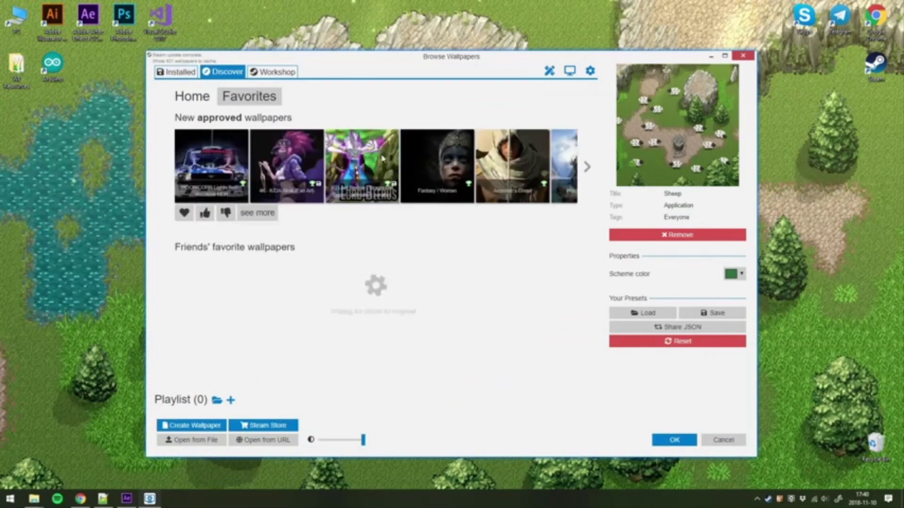
scroll(430, 226, "down", 3)
scroll(431, 227, "down", 2)
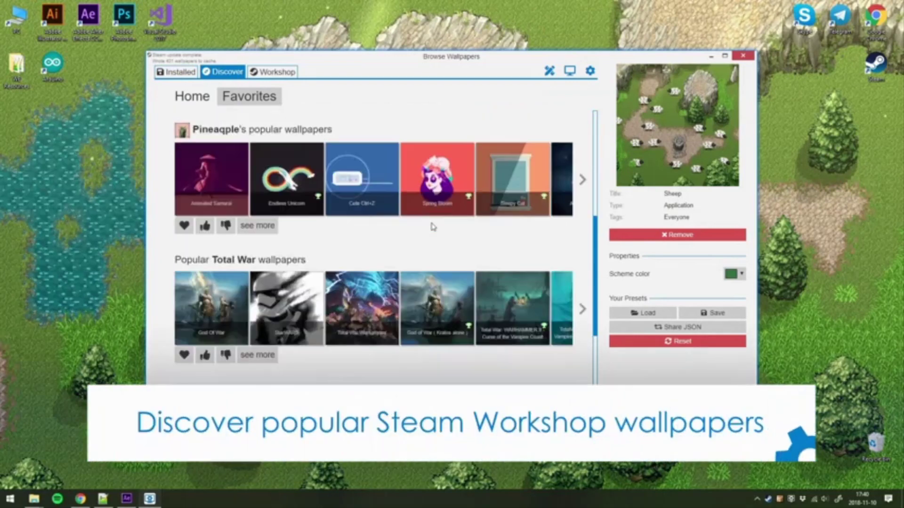
scroll(432, 227, "down", 1)
scroll(433, 227, "down", 1)
scroll(440, 248, "down", 2)
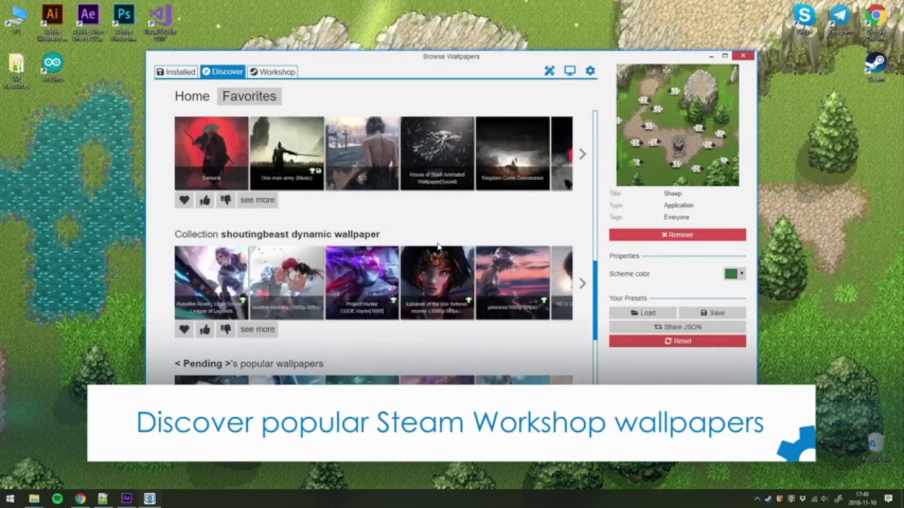
scroll(440, 248, "down", 3)
- Search the Workshop for 'explosion' and view the Explosion wallpaper's details
left_click(276, 73)
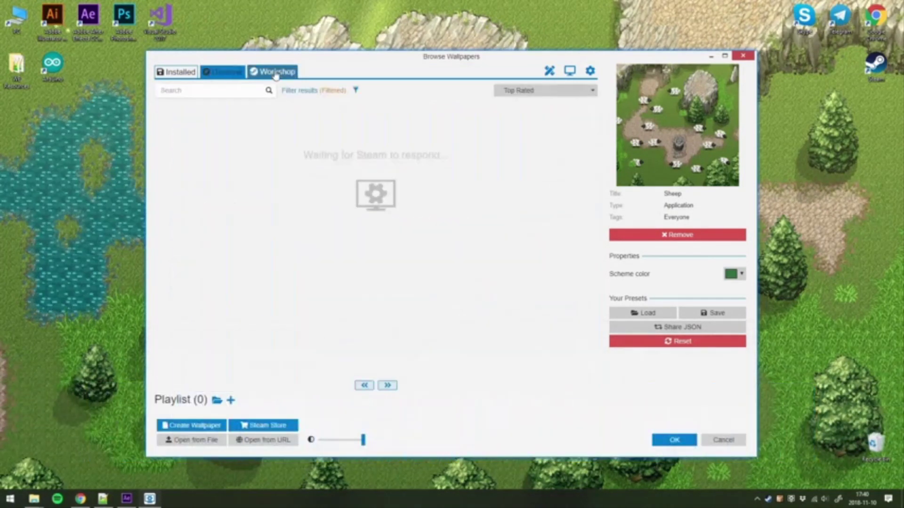
left_click(229, 90)
type("explosion")
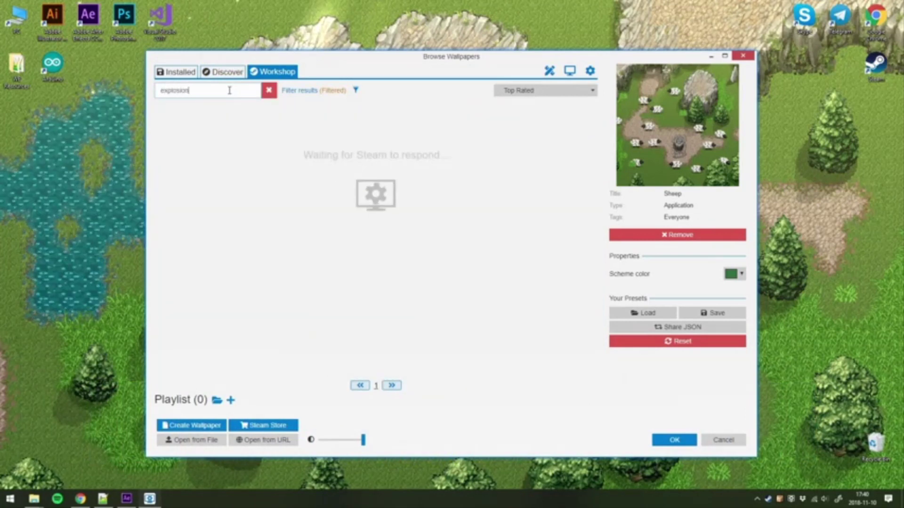
left_click(208, 122)
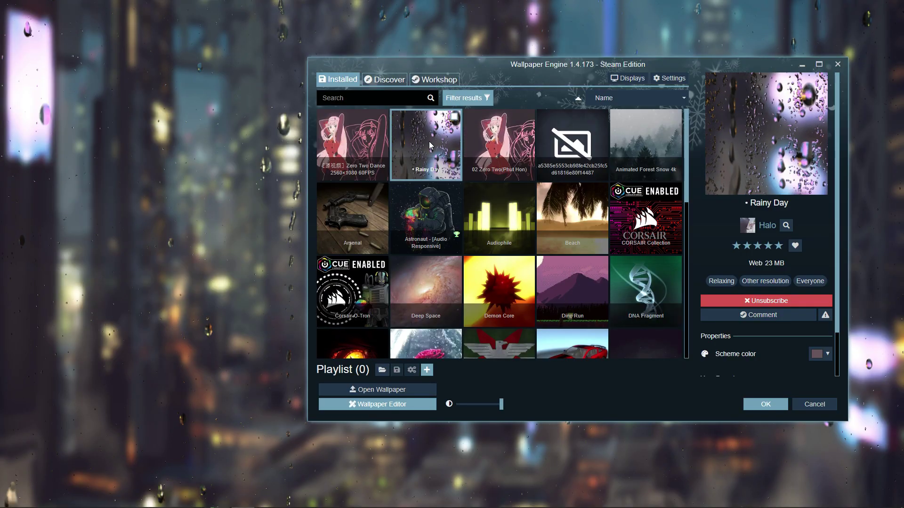
- Drag the Wallpaper Engine window aside to reveal the desktop wallpaper
left_click_drag(475, 61, 412, 506)
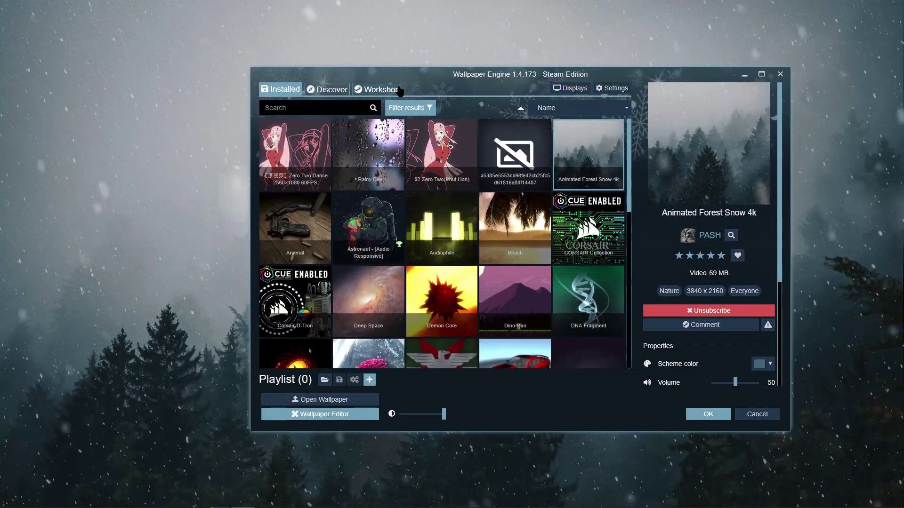
- Apply Deep Space, then Dying Rose, then settle on Full Moon [FHD]
left_click(390, 307)
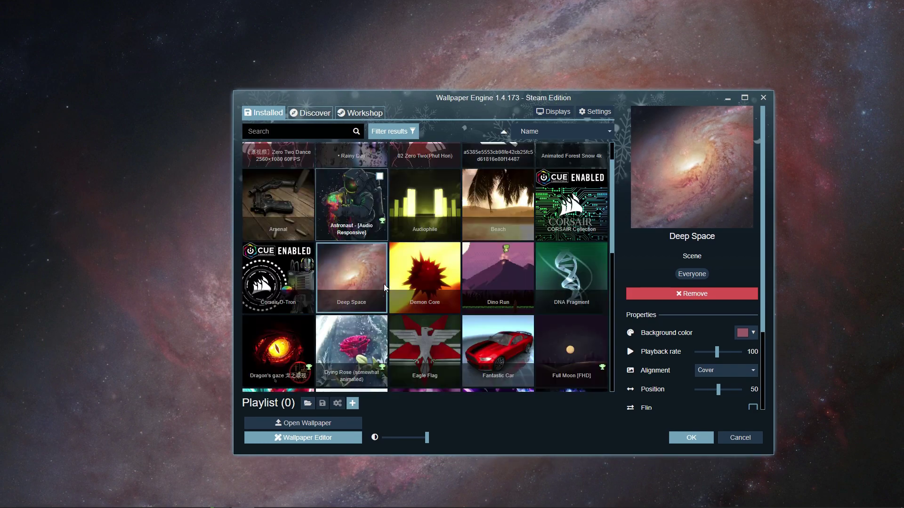
left_click(383, 285)
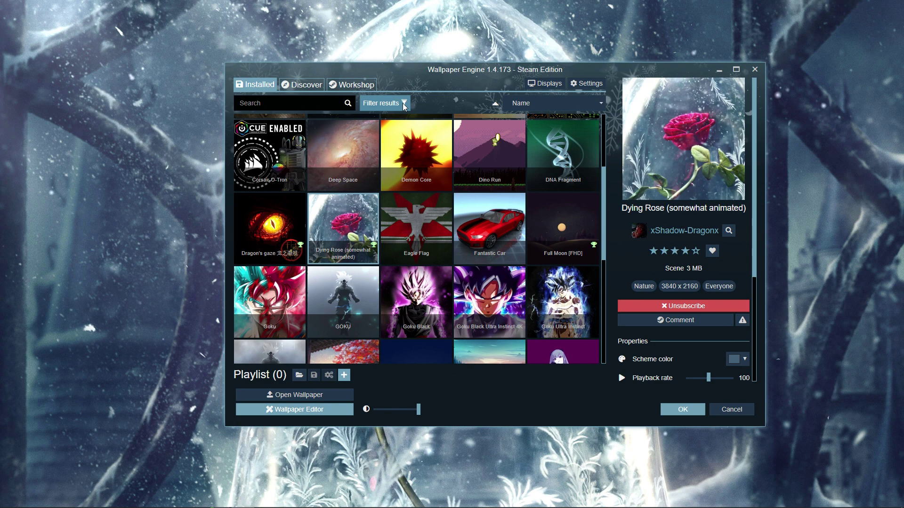
left_click(543, 203)
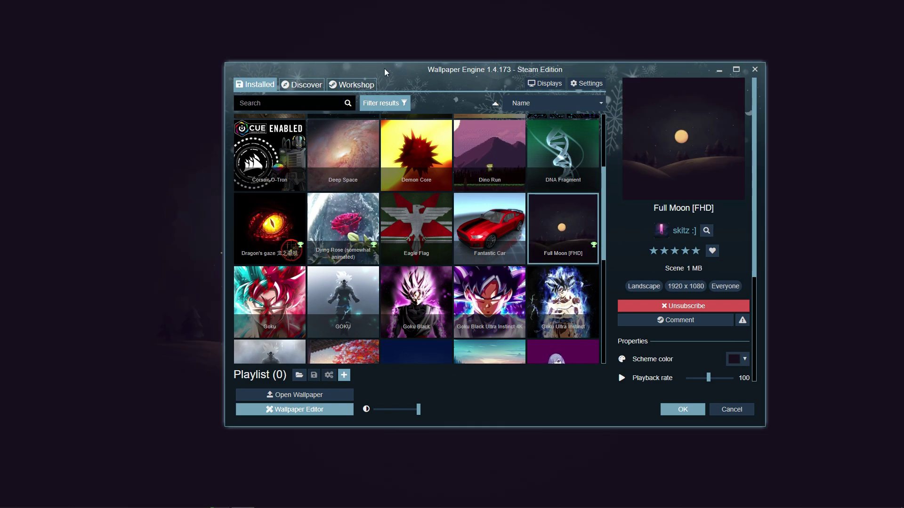
- Move the window down to view Full Moon, then scroll the installed grid and recentre the window
mouse_move(384, 71)
left_mouse_down()
mouse_move(371, 376)
mouse_move(353, 507)
left_mouse_up()
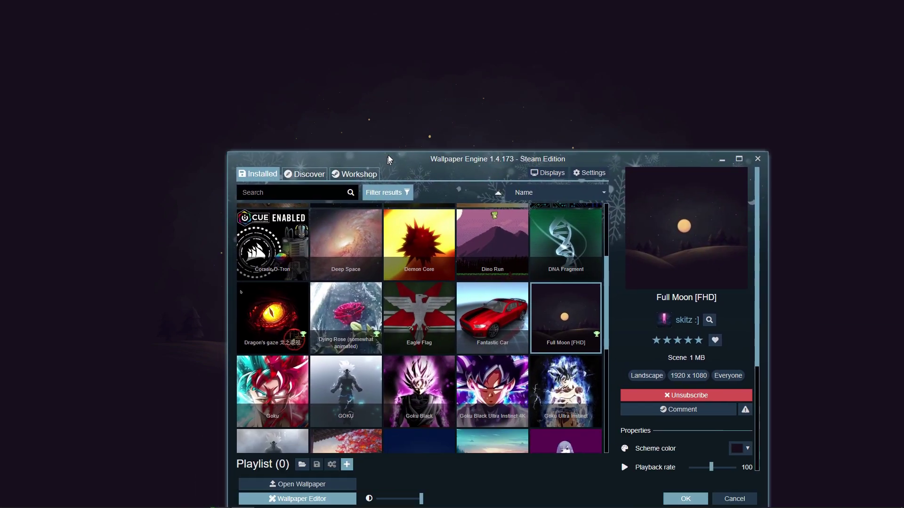
left_click_drag(353, 506, 408, 49)
scroll(443, 130, "down", 2)
scroll(442, 131, "down", 1)
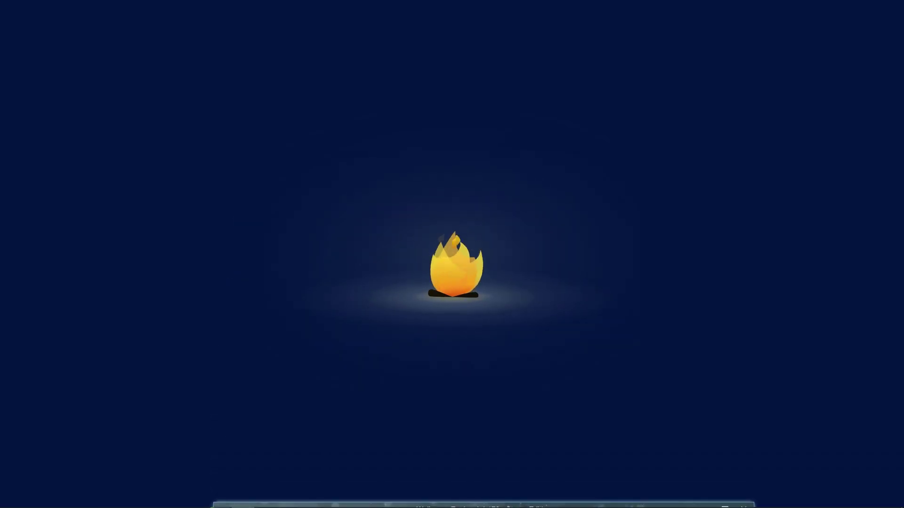
left_click_drag(385, 506, 426, 105)
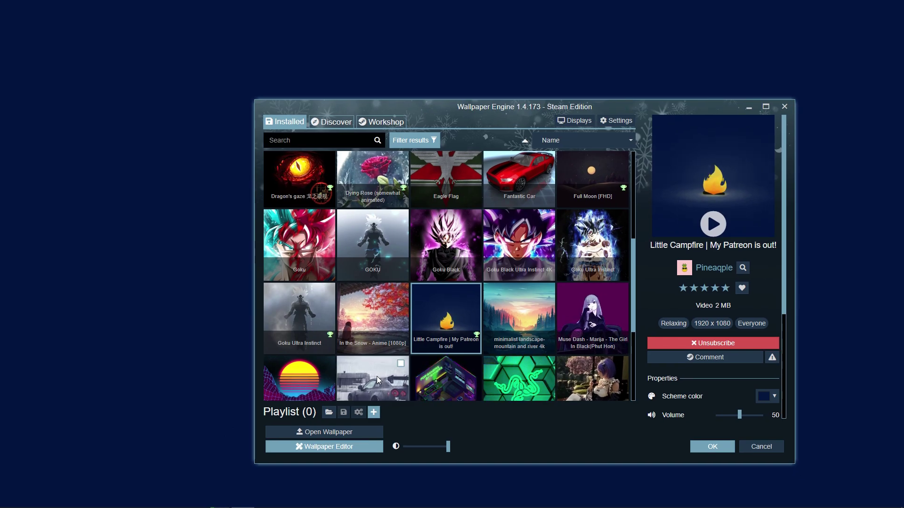
- Apply the Nissan GT-R35 rain wallpaper, then select Wise Wolf
left_click(377, 376)
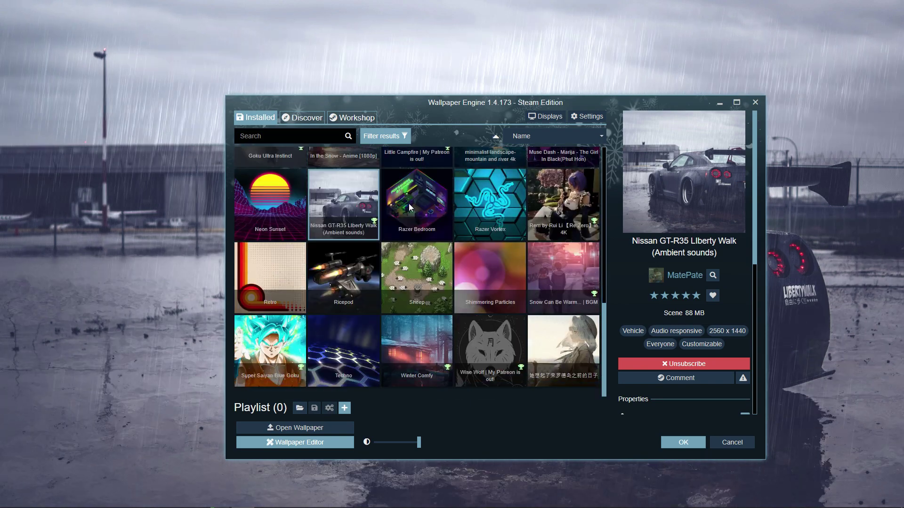
left_click(495, 333)
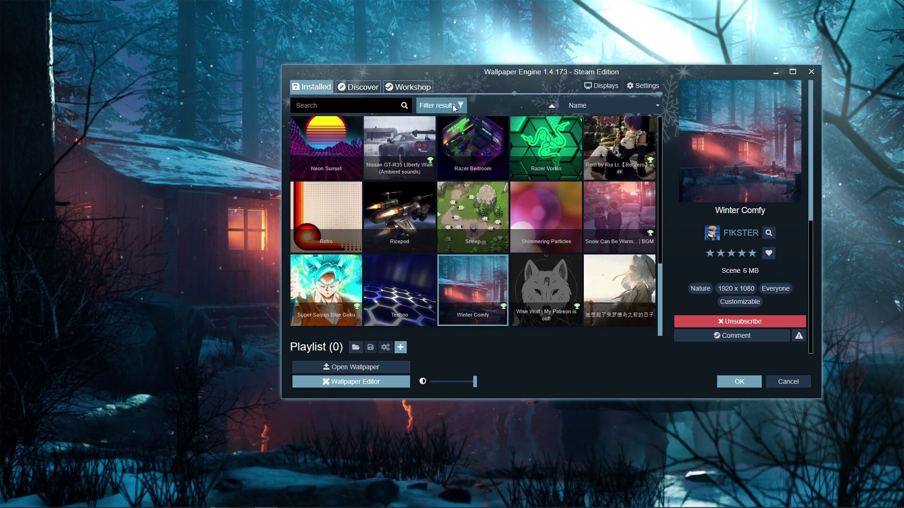
- Apply Neon Sunset, moving the window down to view it and back up
left_click(349, 145)
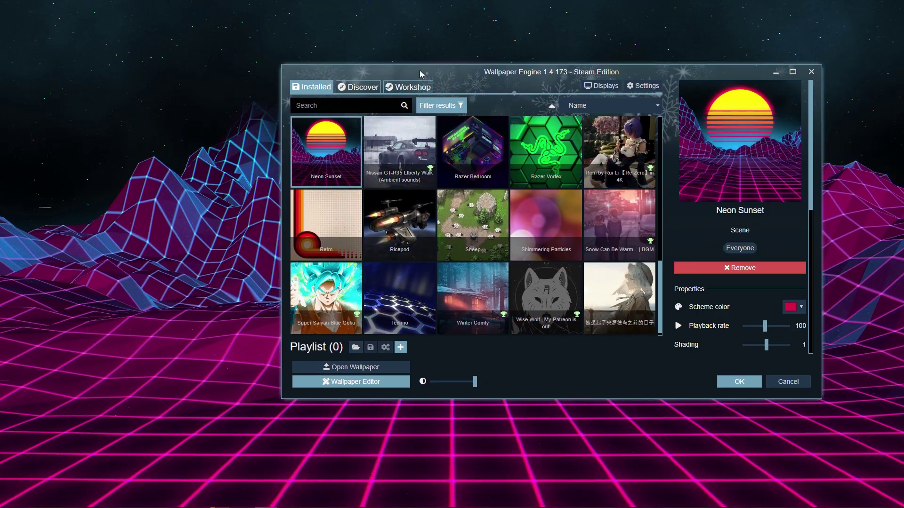
left_click_drag(422, 69, 446, 503)
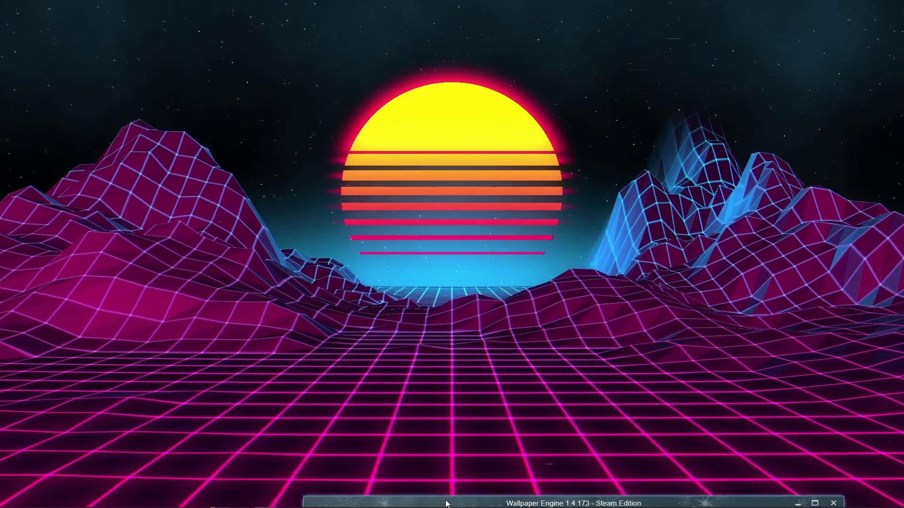
left_click_drag(447, 504, 426, 103)
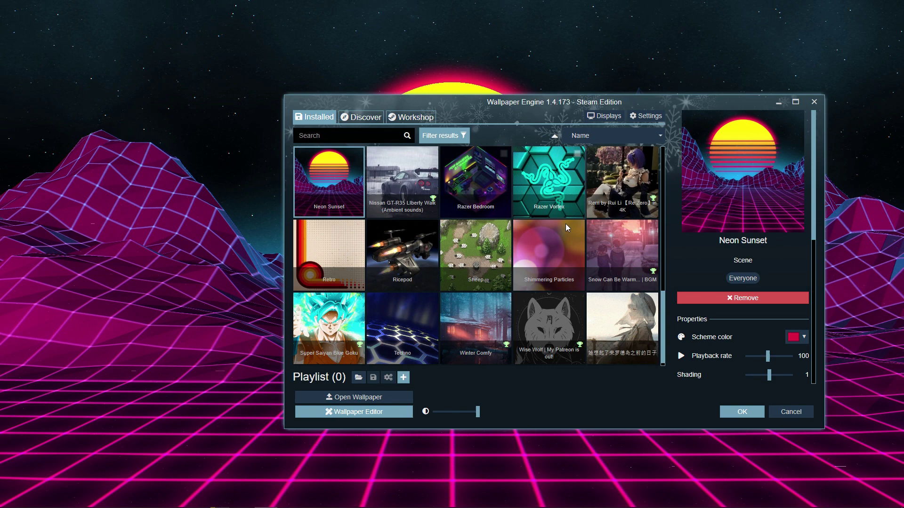
- Apply the 'Snow Can Be Warm... | BGM' wallpaper and move the window aside to view it
left_click(622, 254)
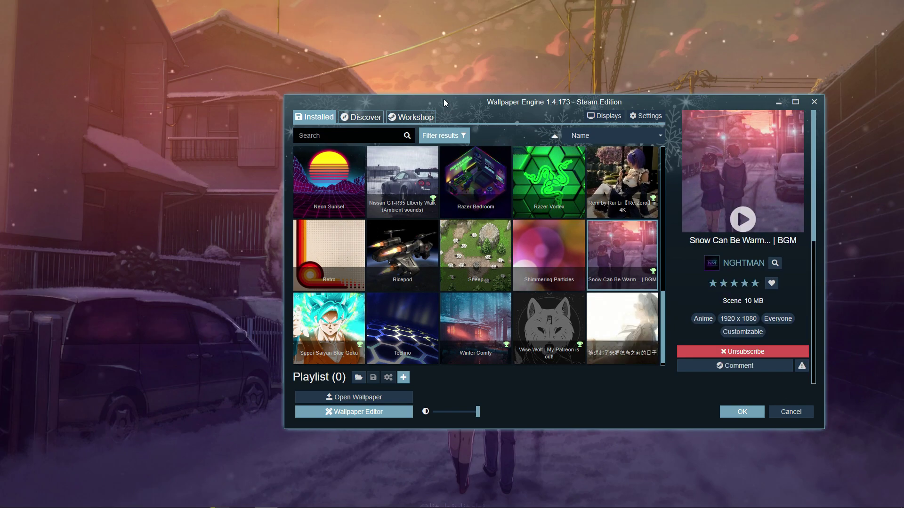
left_click_drag(443, 99, 443, 507)
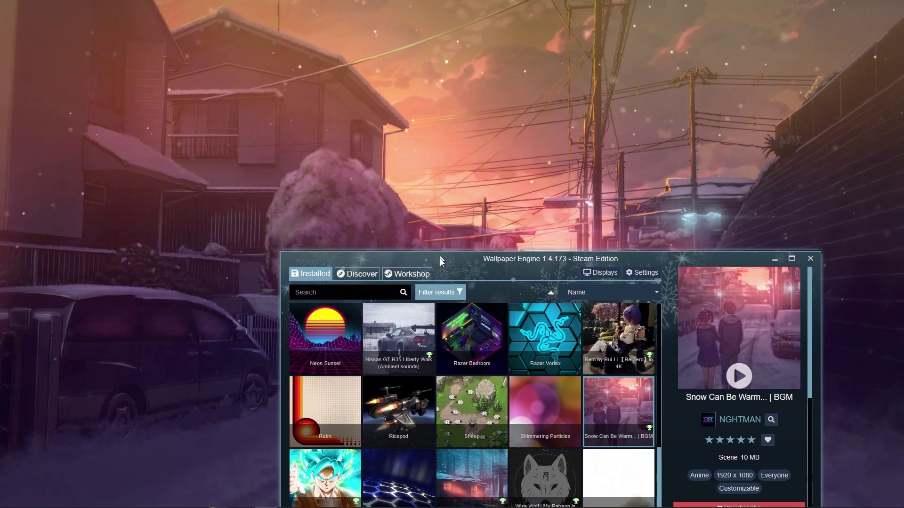